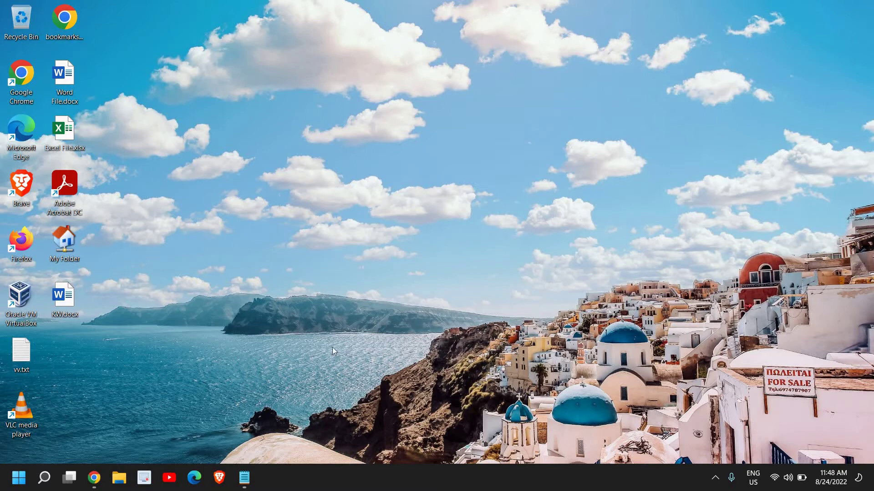
Step: Launch Settings from the Start button's right-click menu and go to the Bluetooth & devices page
right_click(23, 478)
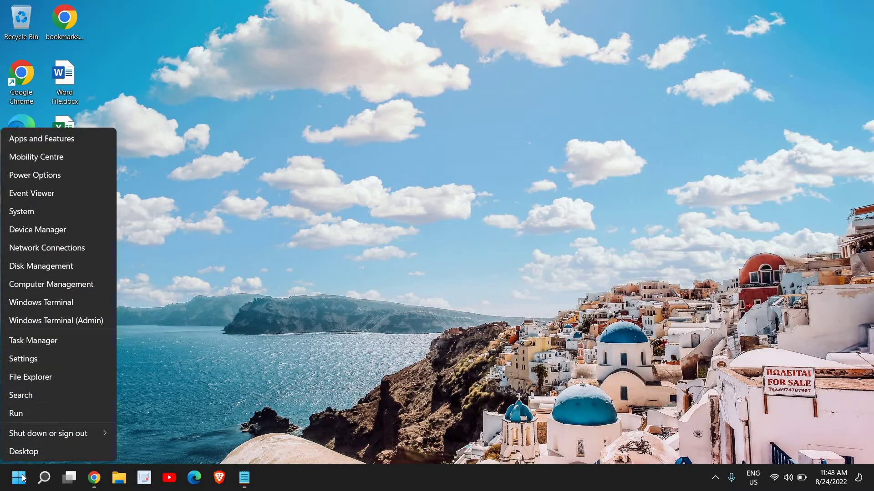
left_click(80, 360)
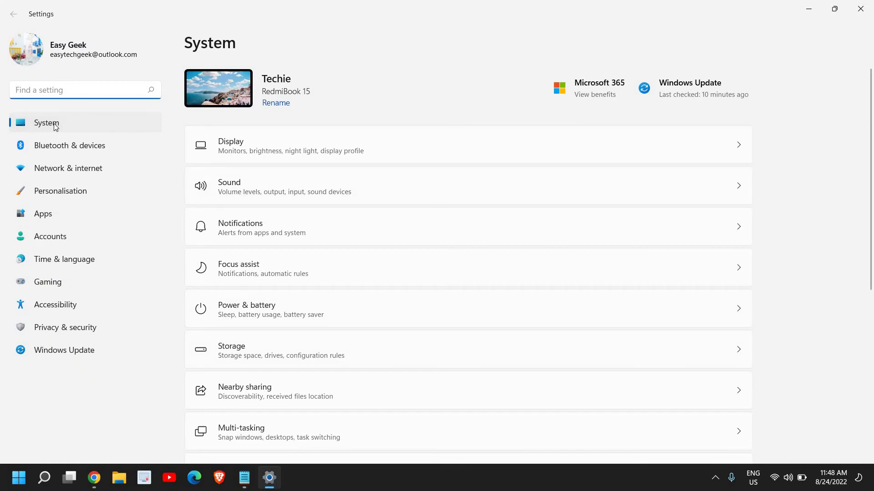
left_click(51, 126)
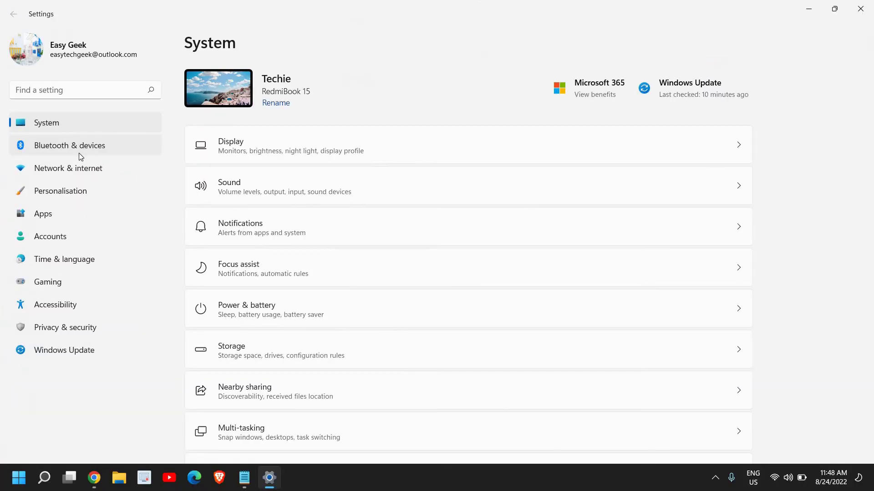
left_click(79, 157)
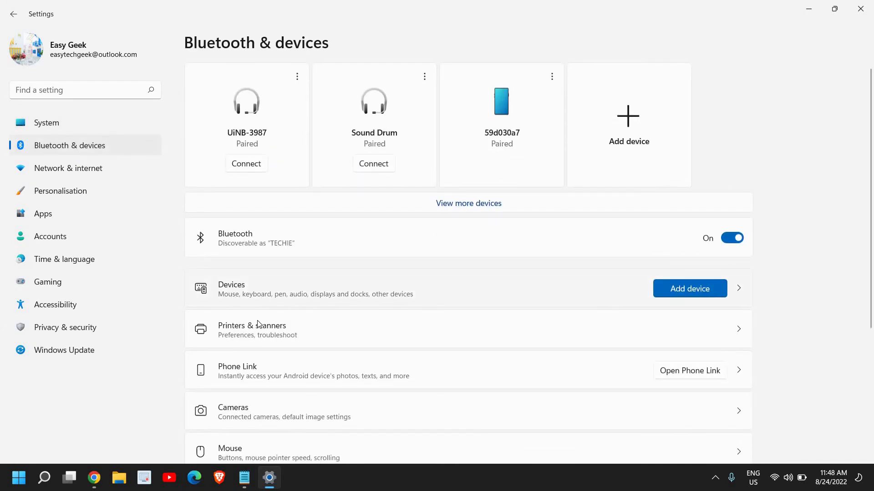
scroll(383, 332, "down", 4)
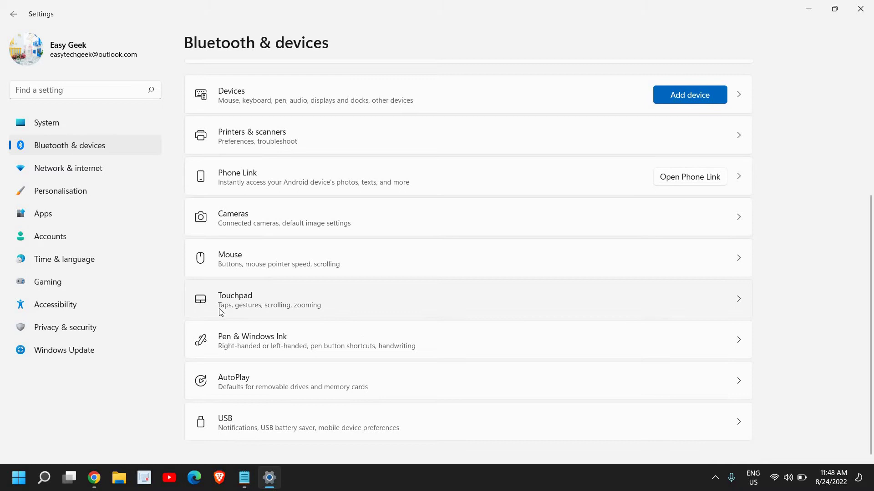
left_click(269, 266)
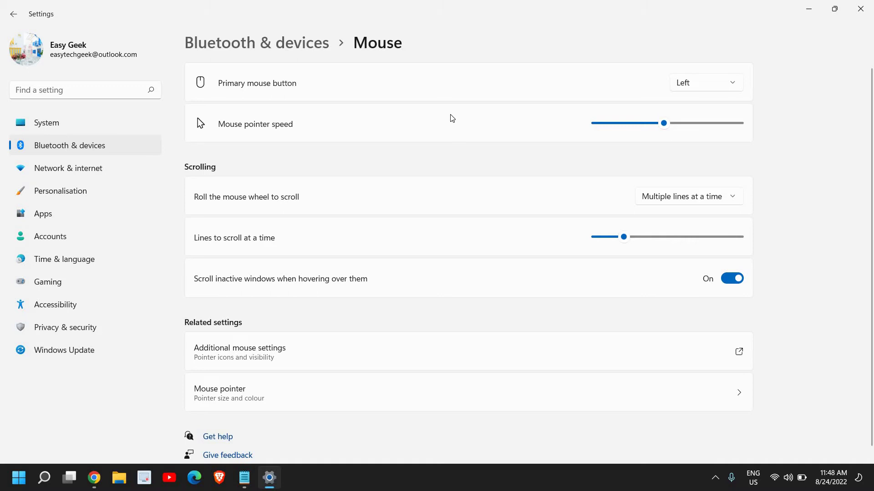
left_click(708, 85)
left_click(586, 83)
left_click_drag(669, 125, 702, 142)
left_click_drag(708, 127, 668, 136)
left_click(700, 125)
left_click_drag(700, 129, 660, 139)
left_click(668, 198)
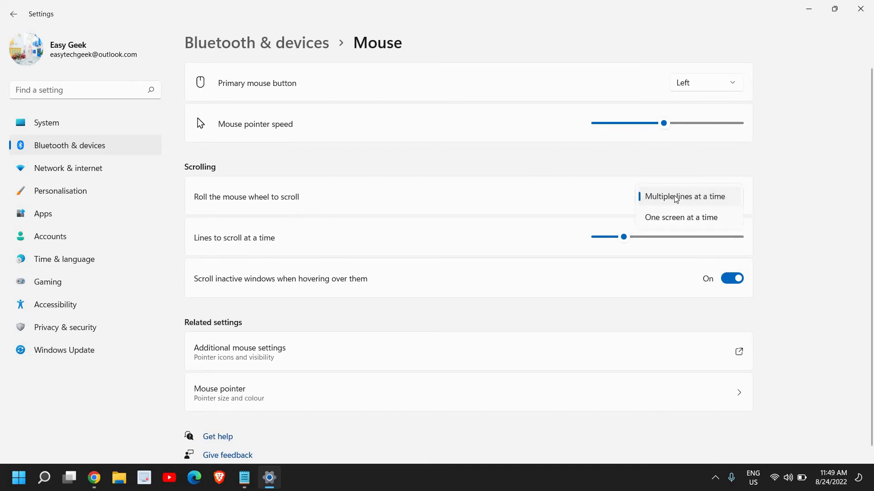
left_click(704, 202)
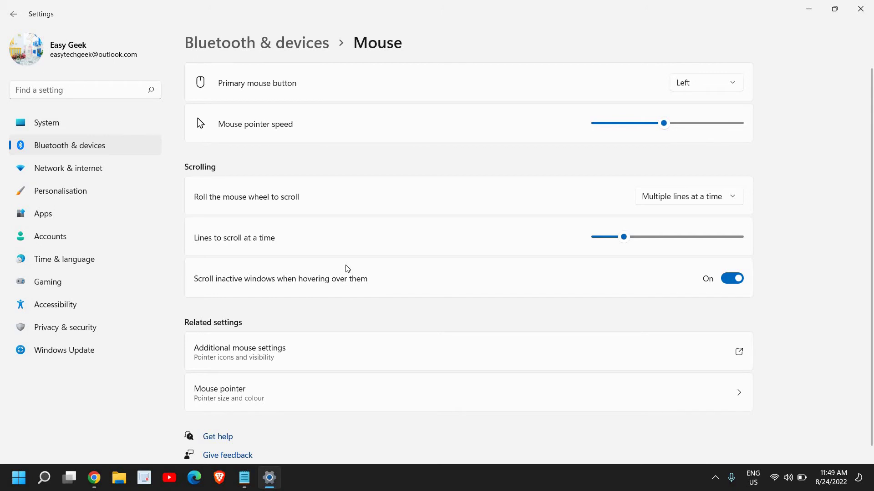
scroll(371, 284, "down", 1)
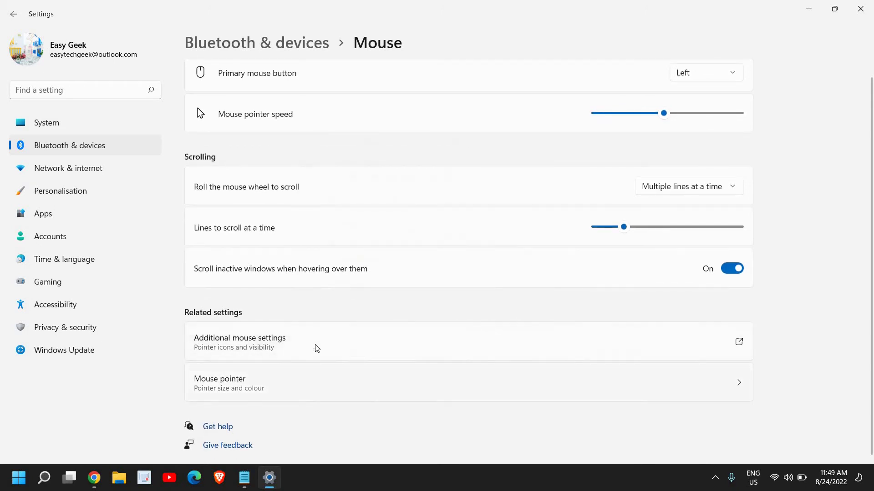
left_click(364, 341)
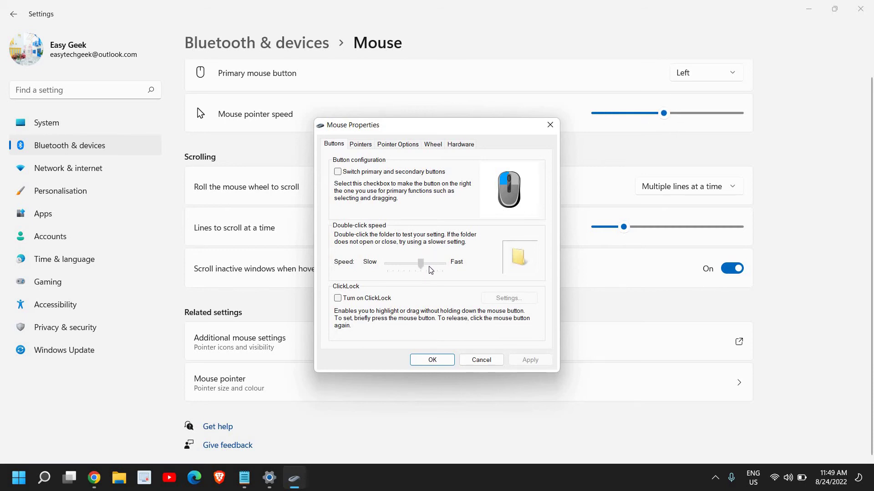
left_click_drag(430, 270, 422, 273)
left_click(359, 145)
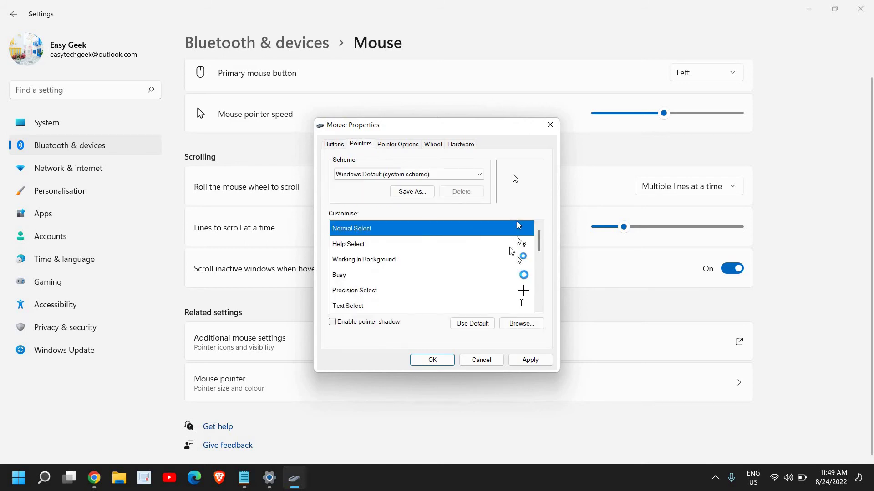
left_click(361, 248)
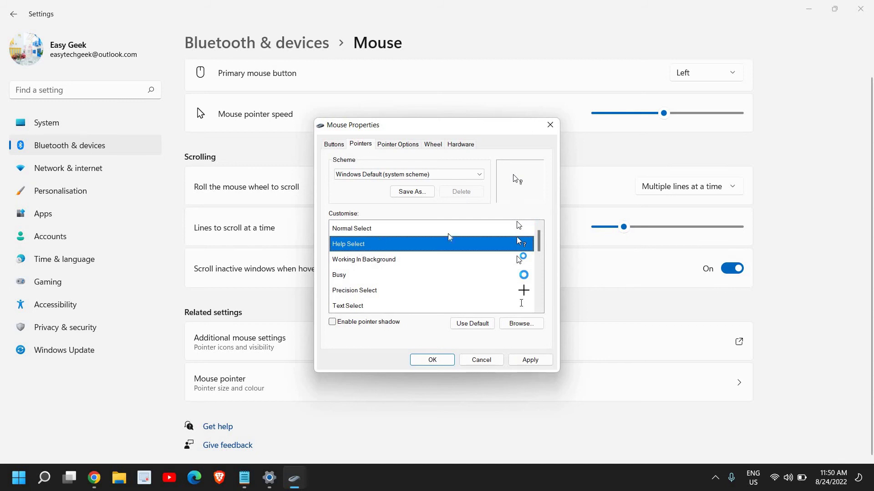
left_click(395, 234)
scroll(378, 292, "down", 3)
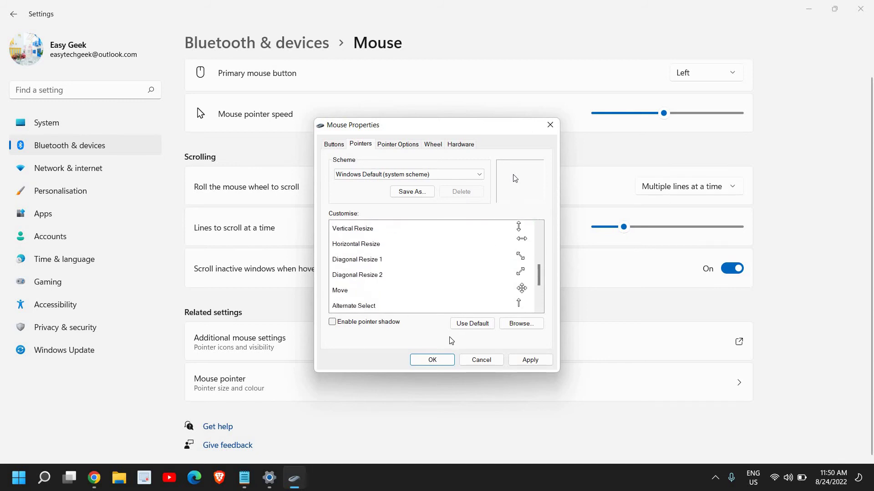
Step: Close Mouse Properties, then try the yellow-green and black pointer styles before returning to white
left_click(481, 360)
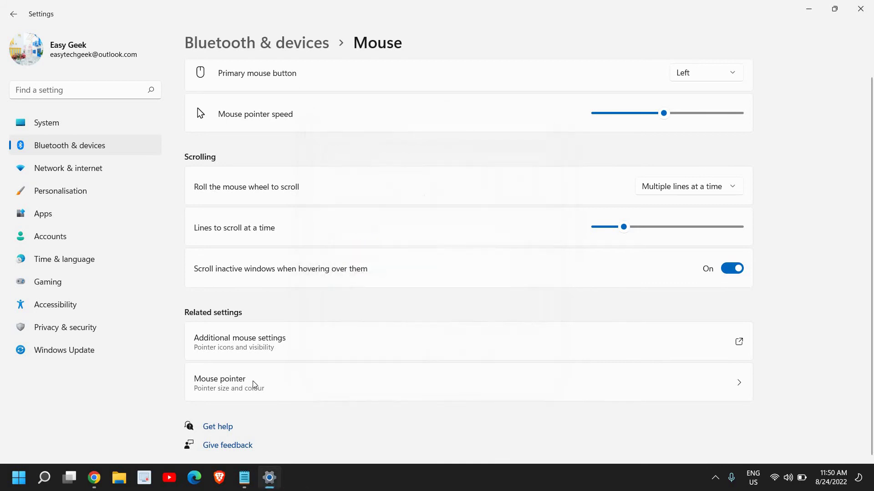
left_click(277, 386)
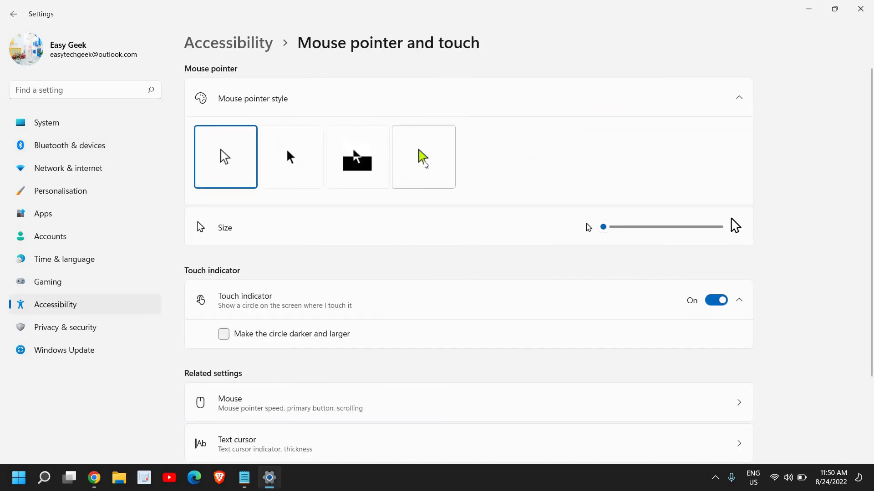
left_click(436, 162)
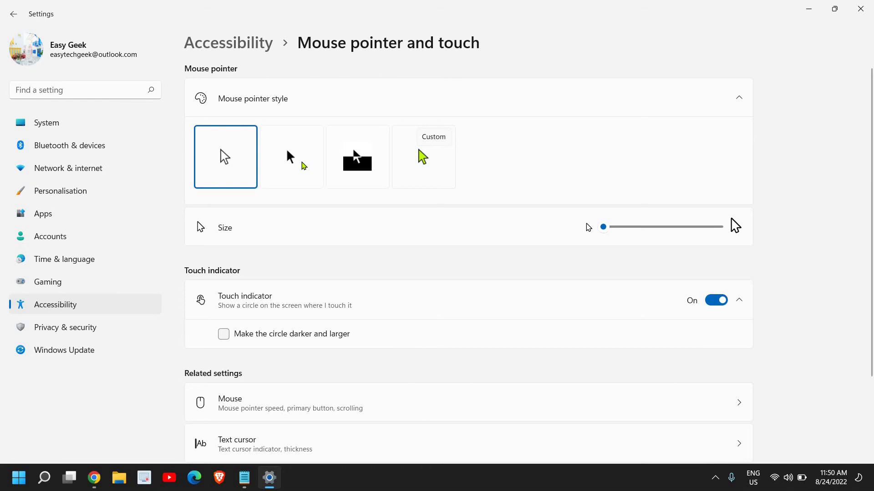
left_click(299, 163)
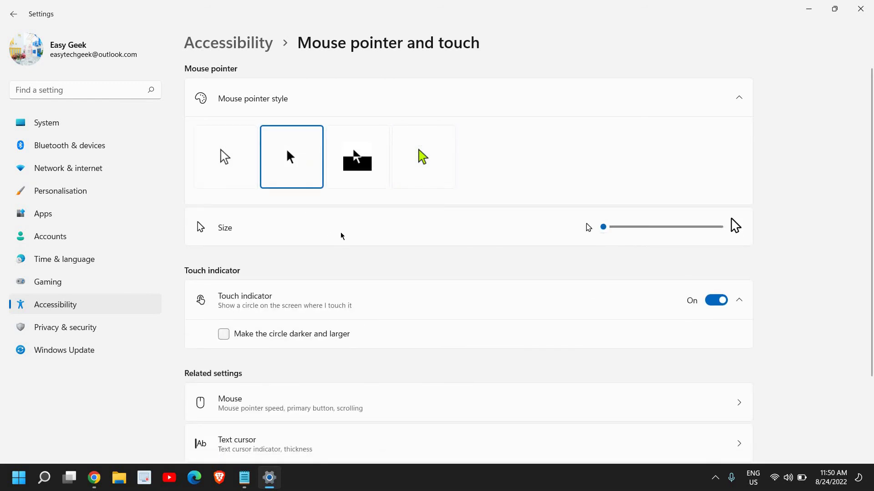
left_click(231, 177)
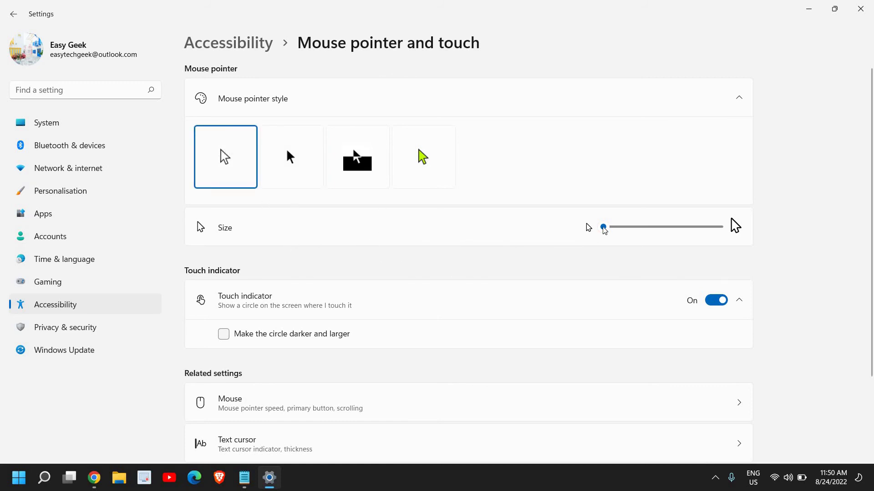
Step: Enlarge the mouse pointer to size 8, then shrink it back down
left_click_drag(604, 227, 662, 230)
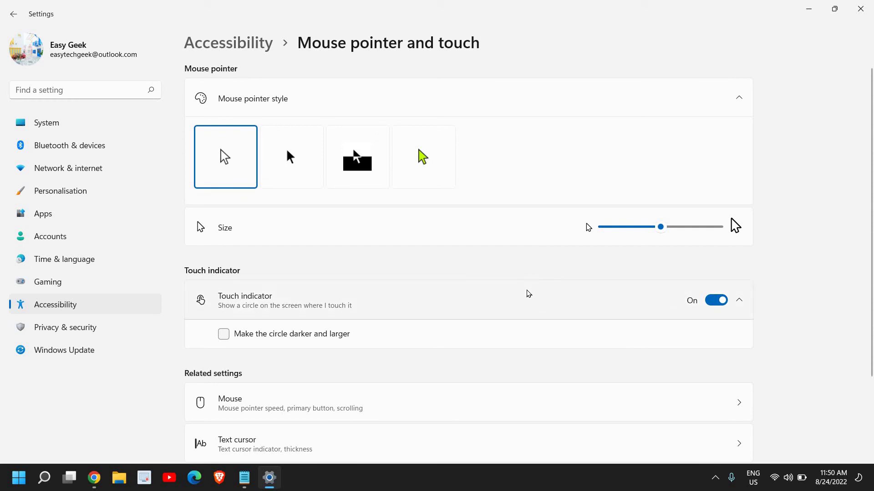
left_click_drag(662, 228, 483, 248)
scroll(346, 439, "down", 3)
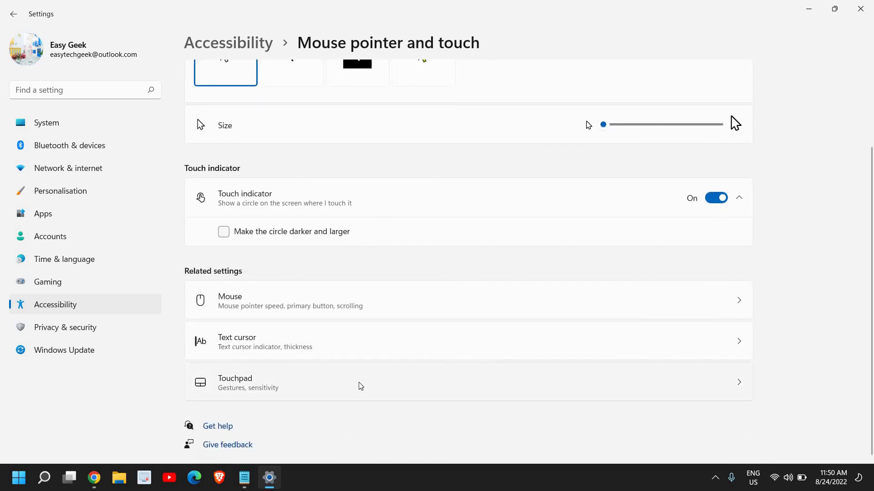
Step: Review the Touchpad settings, return to the pointer and touch page, and close the Settings window
left_click(361, 387)
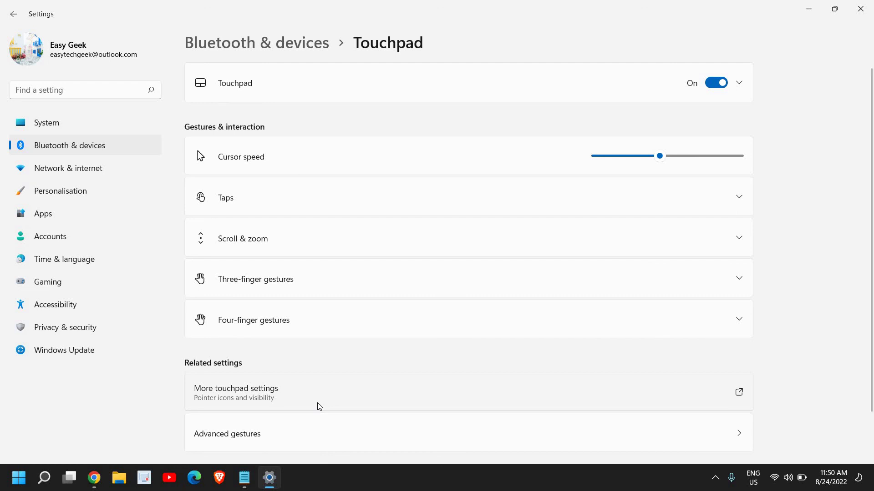
left_click(14, 20)
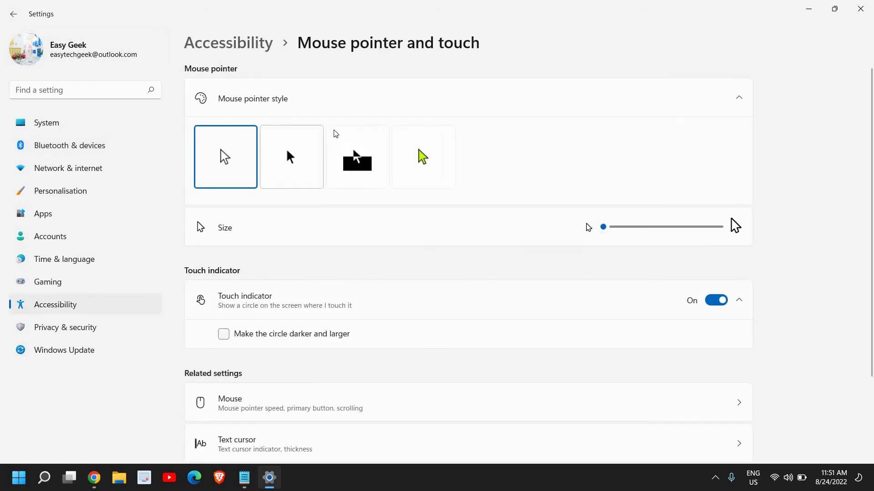
scroll(327, 353, "down", 3)
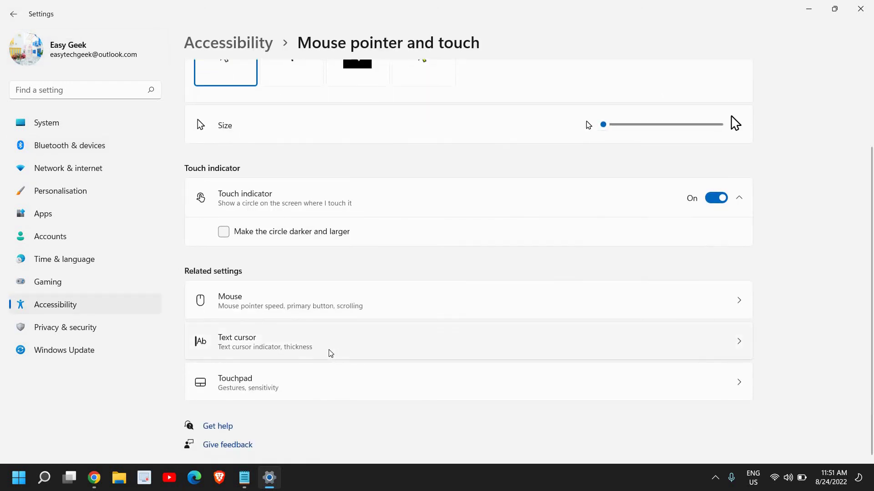
left_click(866, 13)
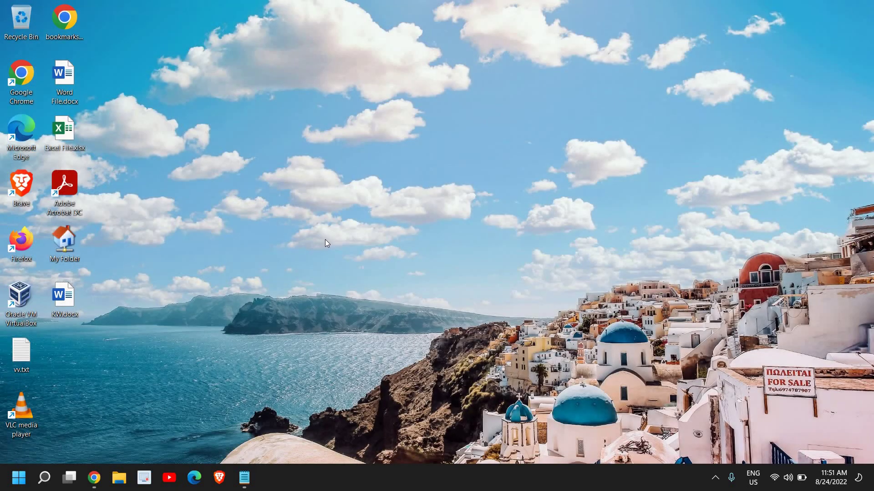